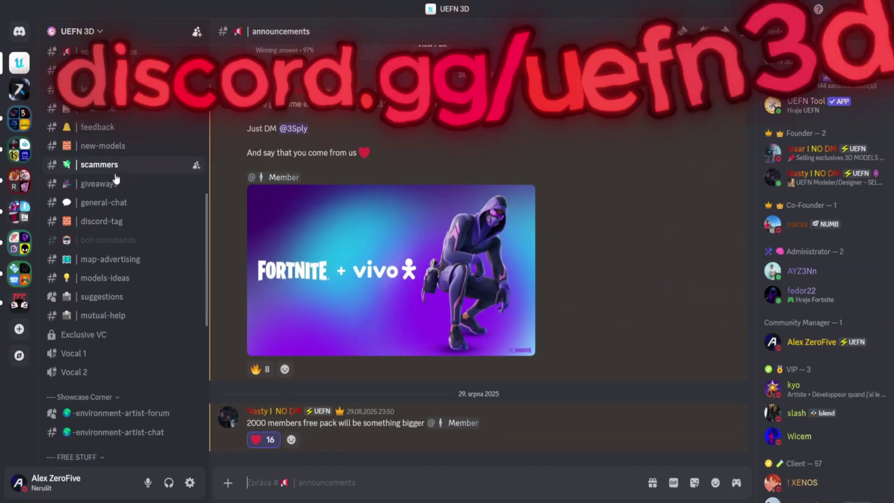
- Open the Roblox Floor post in the UEFN 3D server's free-stuff channel
scroll(117, 179, down, 8)
scroll(122, 156, up, 2)
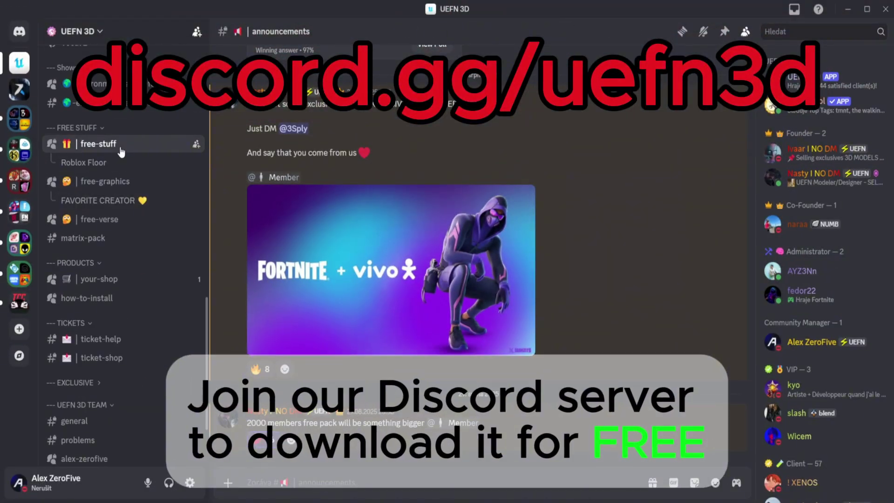
click(120, 148)
click(283, 165)
- Save the post's normal map image to the computer as a PNG named RB_normal
right_click(713, 320)
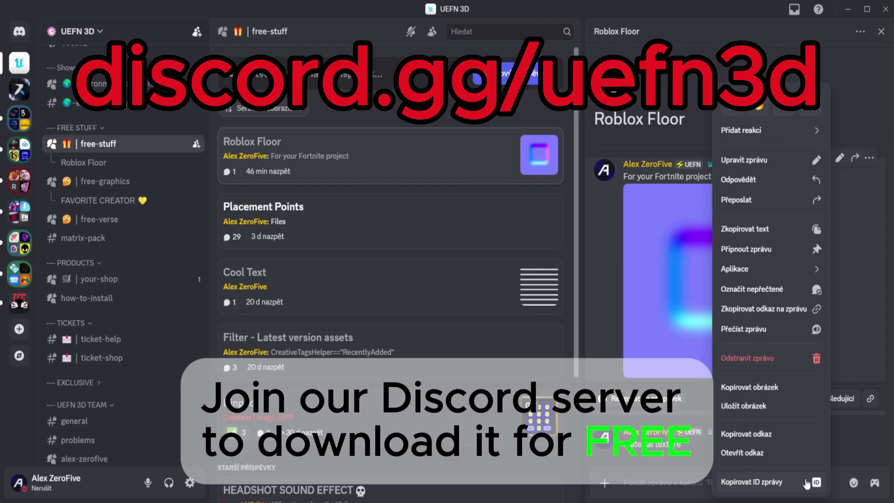
click(767, 405)
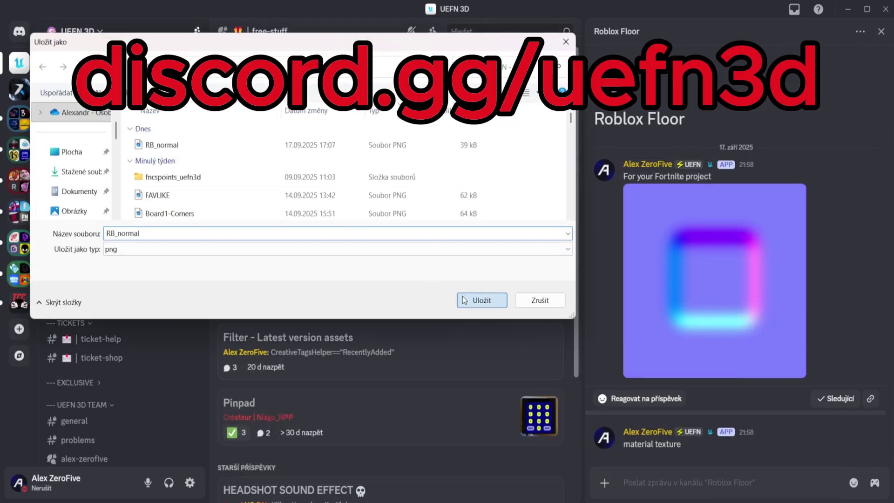
click(464, 300)
click(474, 259)
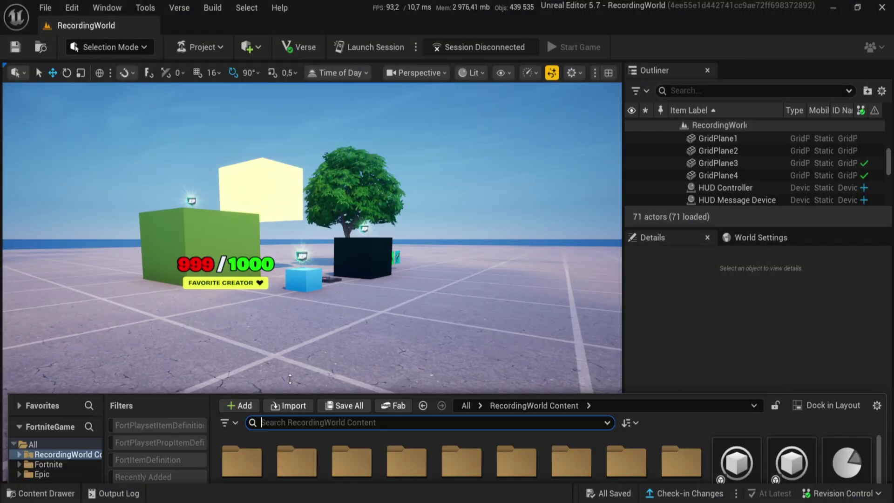
- Switch to Unreal Editor and import the RB_normal texture into the RecordingWorld content folder
click(289, 324)
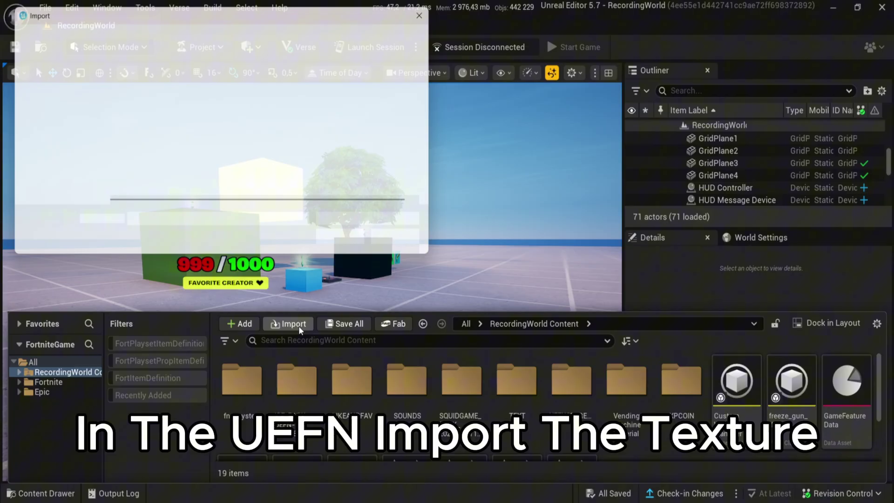
click(209, 113)
click(349, 243)
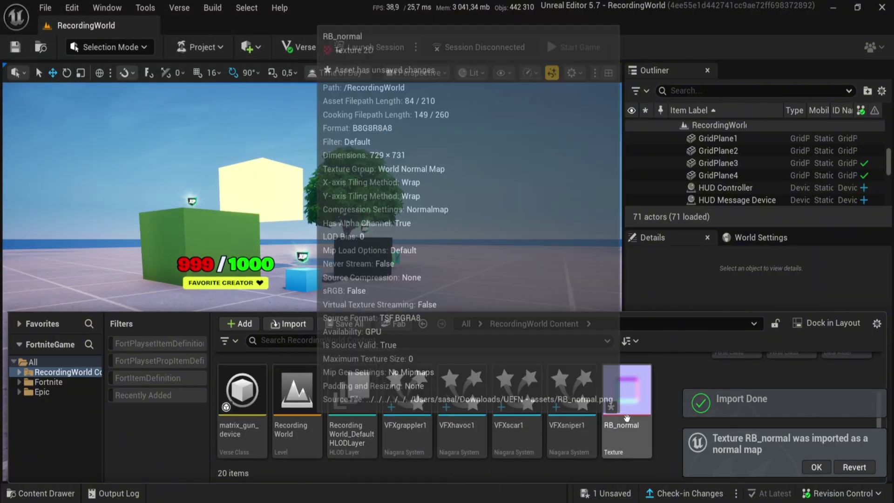
- Create a material from the RB_normal texture and move its Texture Sample node farther from the output node
click(647, 399)
right_click(647, 399)
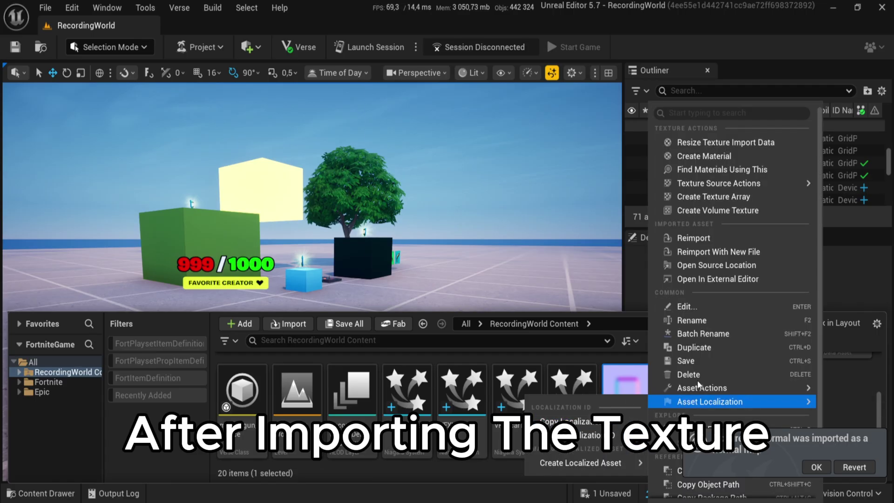
click(681, 156)
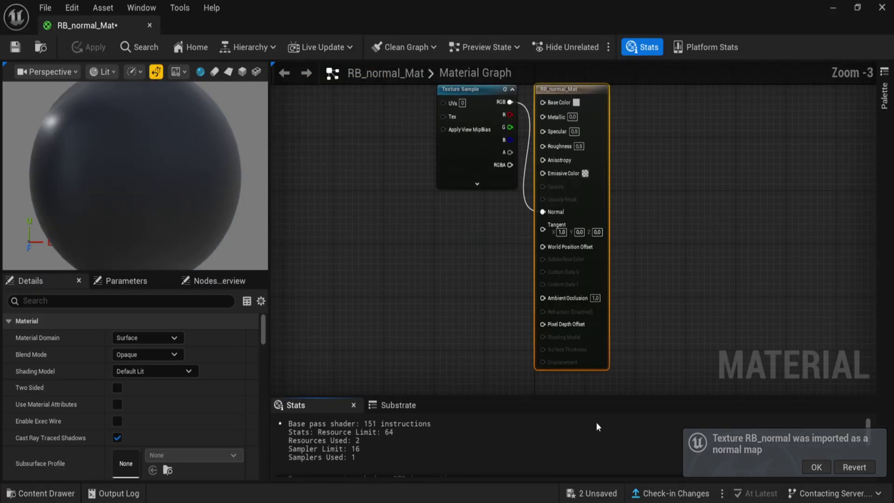
right_drag(383, 249, 417, 278)
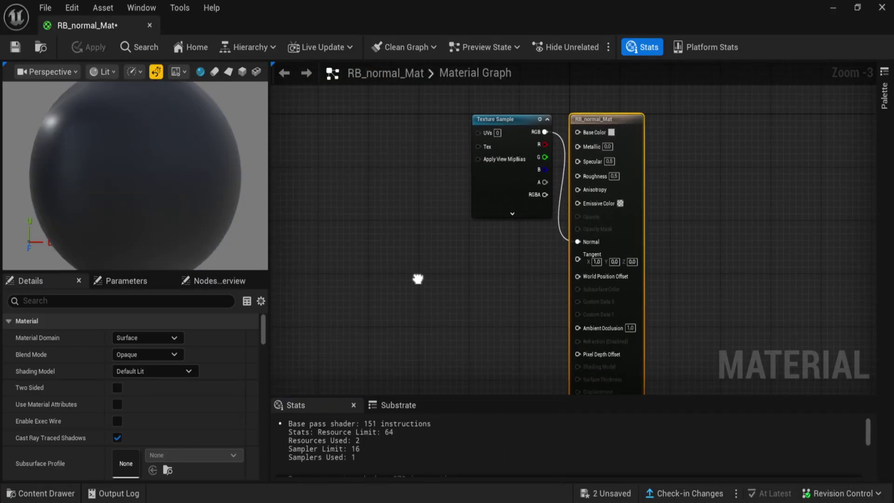
drag(495, 145, 442, 157)
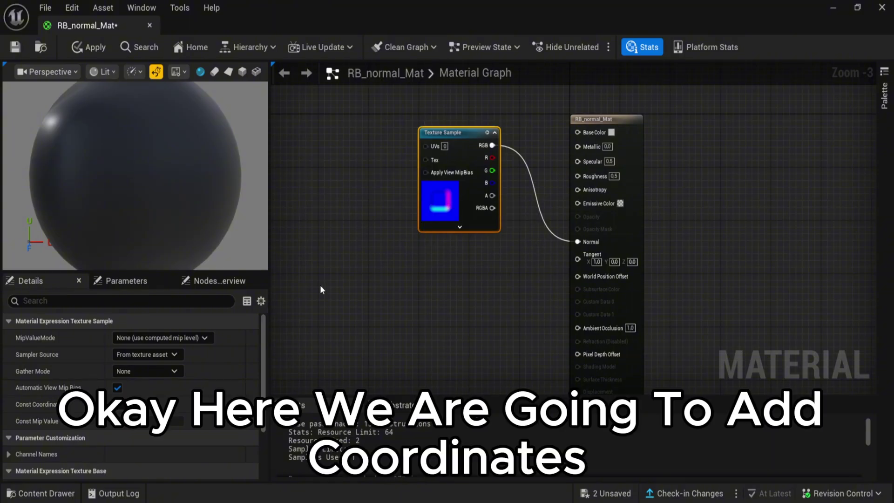
- Add a TextureCoordinate node and connect it to the Texture Sample's UVs input
right_drag(320, 290, 366, 207)
text(text)
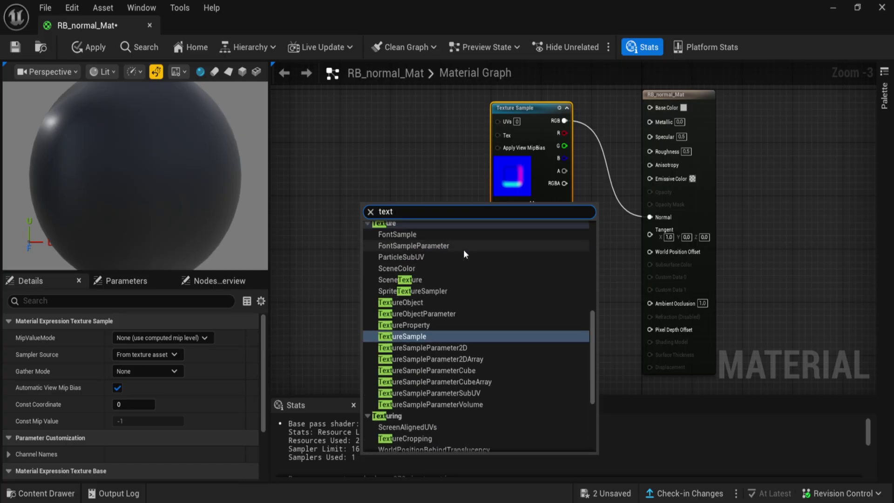
text( co)
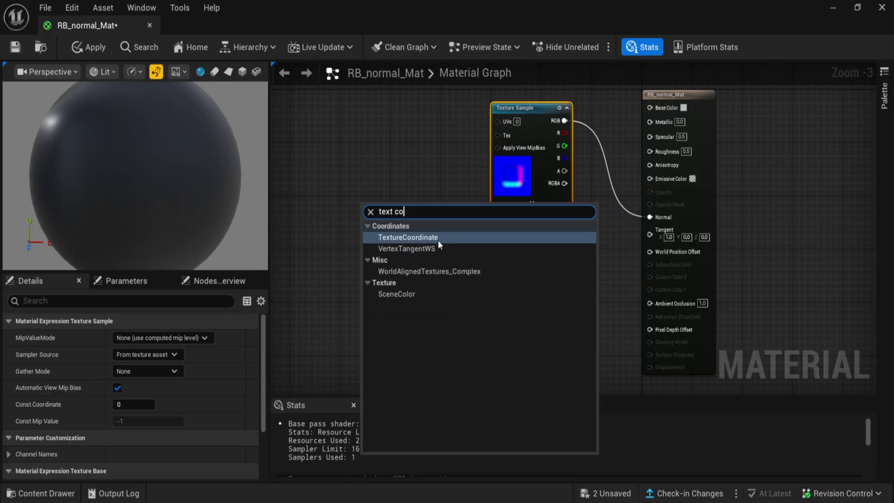
click(437, 238)
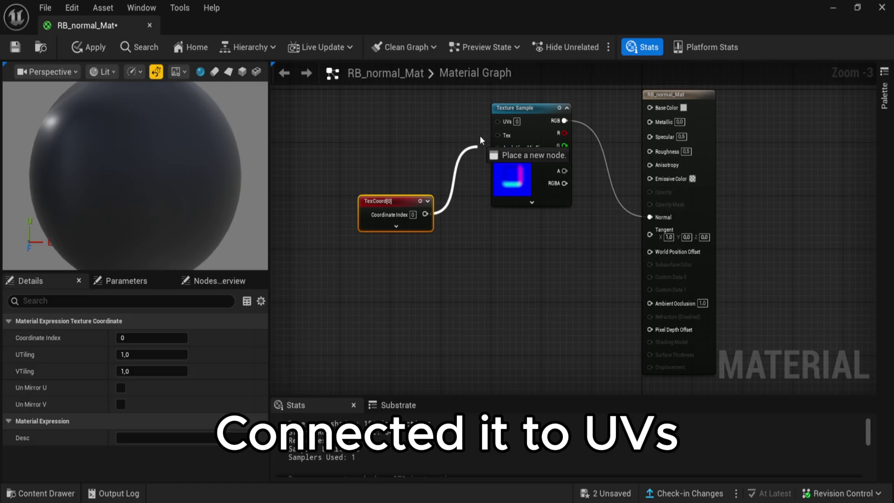
drag(504, 119, 505, 121)
- Expand the TexCoord node and set both UTiling and VTiling to -20
click(397, 226)
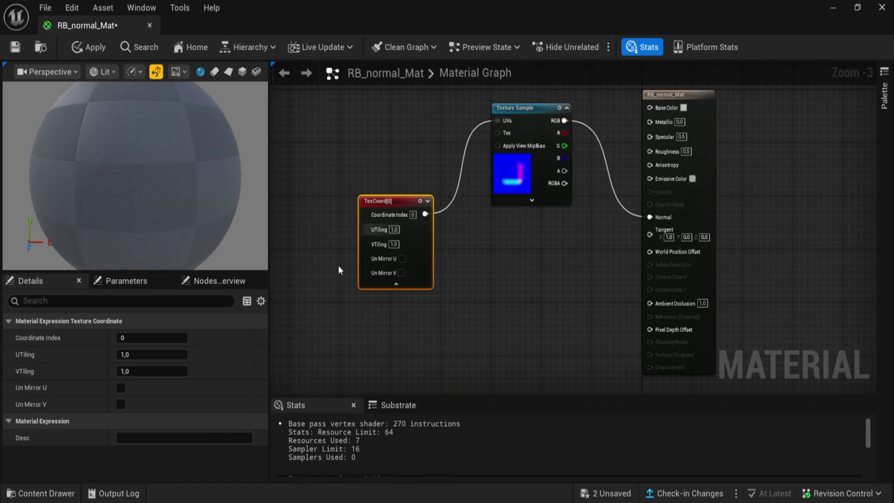
click(394, 230)
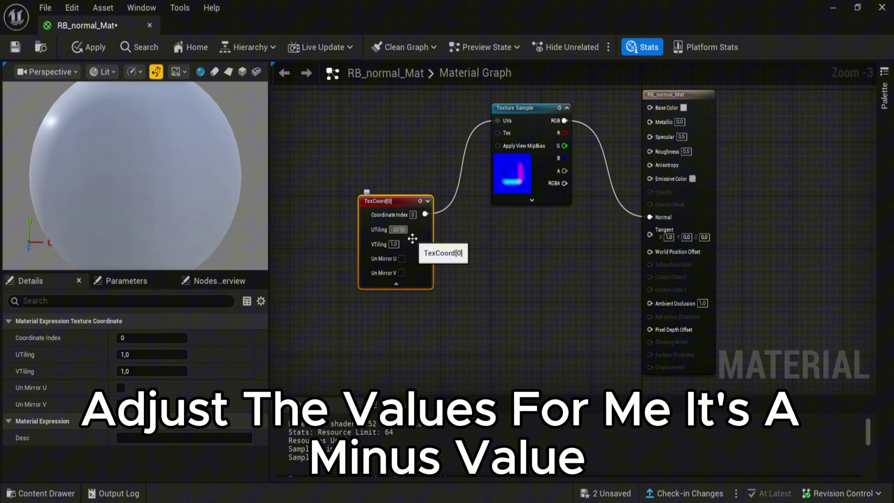
key(Return)
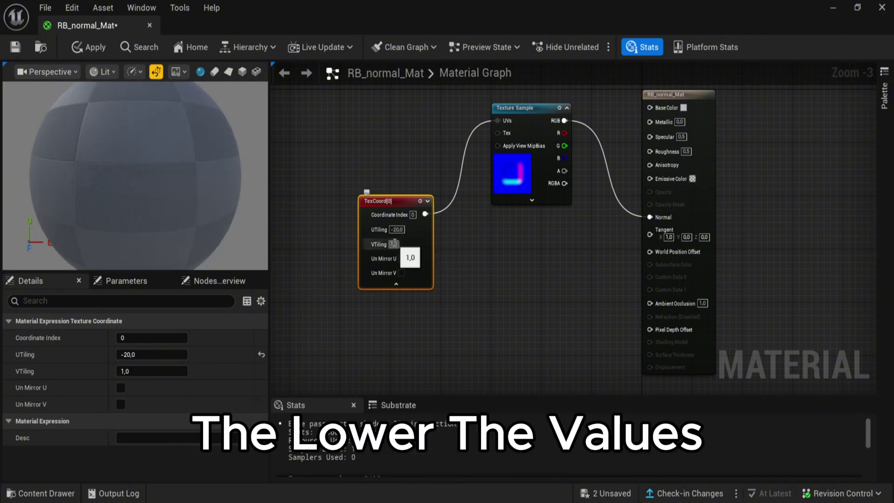
text(0)
key(Return)
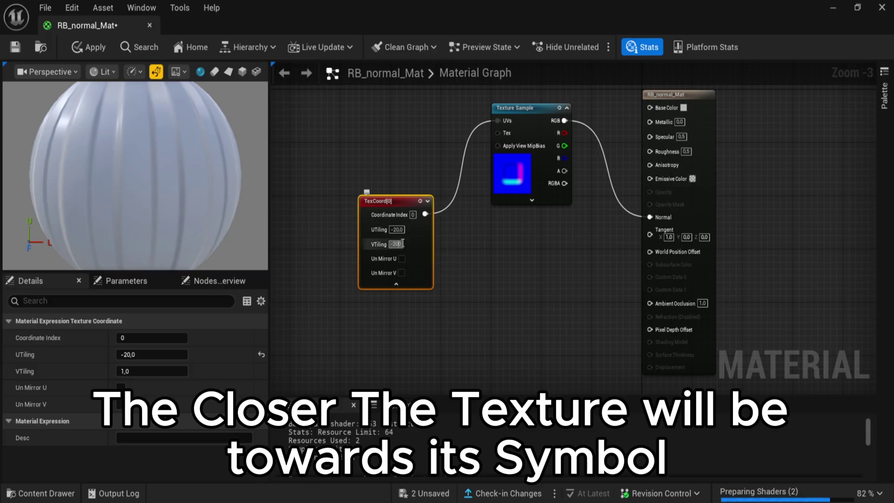
click(454, 249)
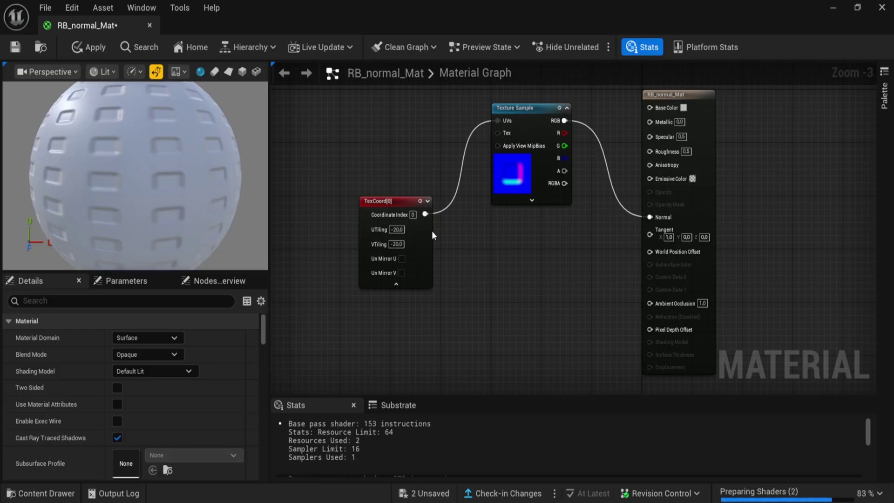
- Enable Two Sided for the material and collapse the TexCoord node
scroll(79, 134, down, 5)
scroll(130, 158, up, 6)
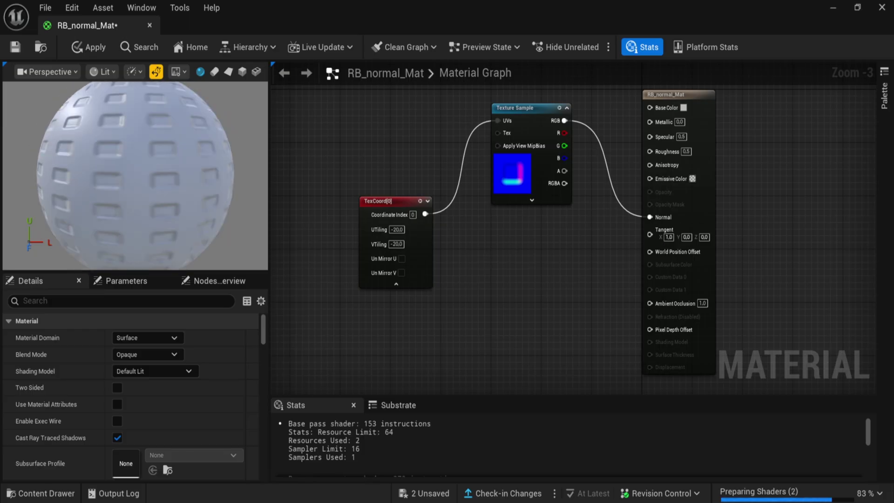
scroll(151, 183, down, 3)
drag(171, 203, 130, 180)
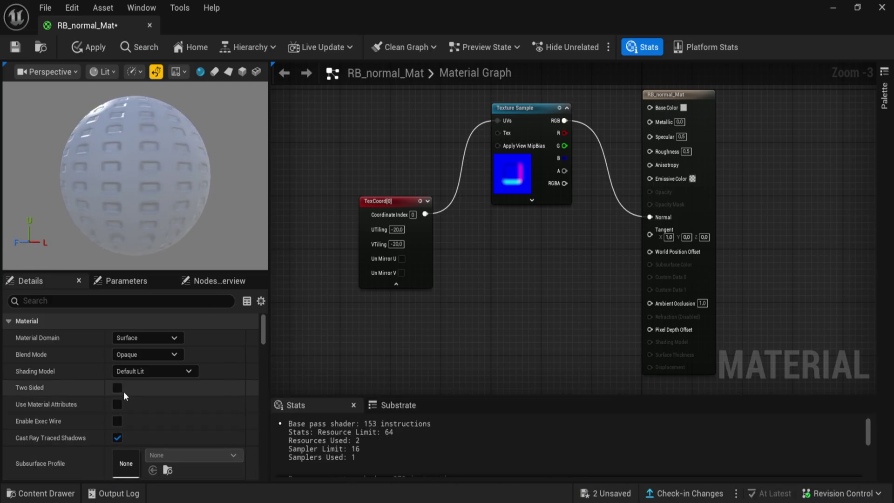
click(117, 387)
click(396, 284)
- Add a second TextureSample node and place it below the existing one
right_click(463, 289)
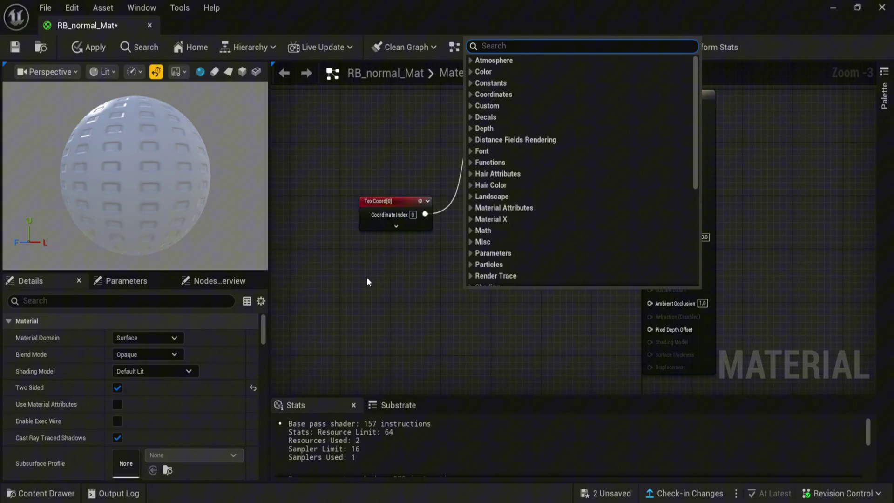
text(textur)
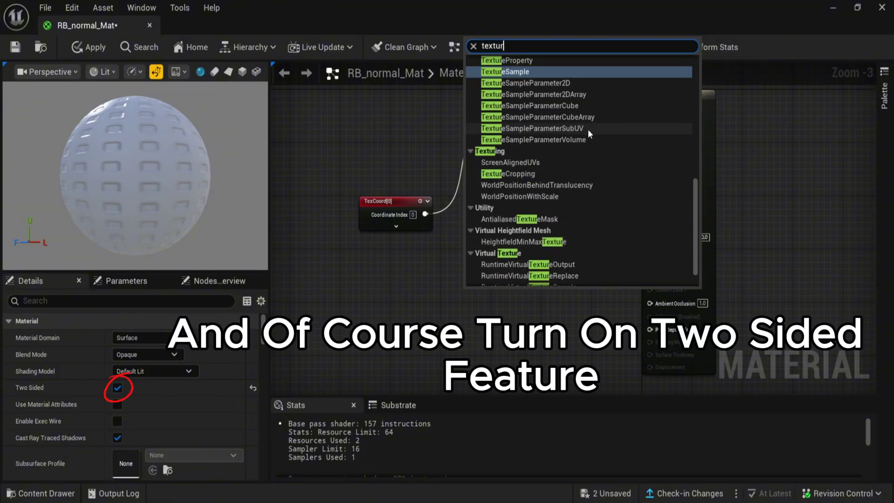
click(505, 71)
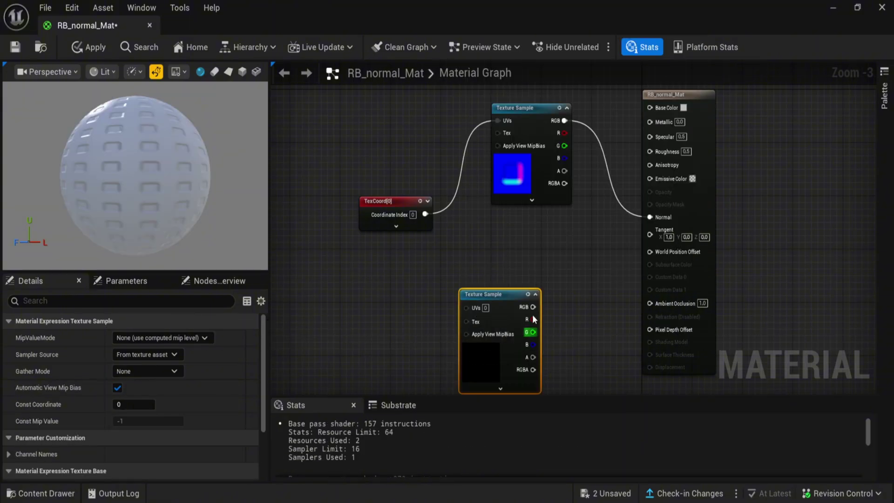
drag(503, 298, 497, 265)
- Assign the green Dark Concrete ORM texture to the new Texture Sample and shift the node slightly away from the output node
scroll(187, 383, down, 5)
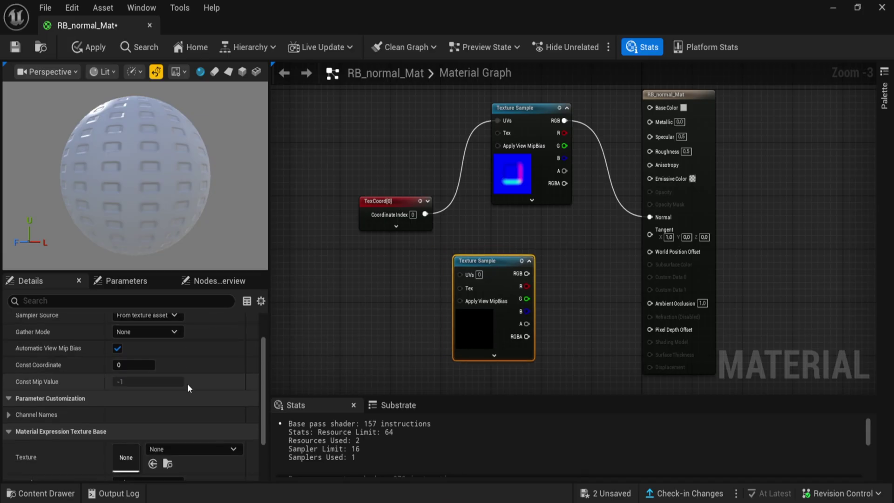
click(212, 390)
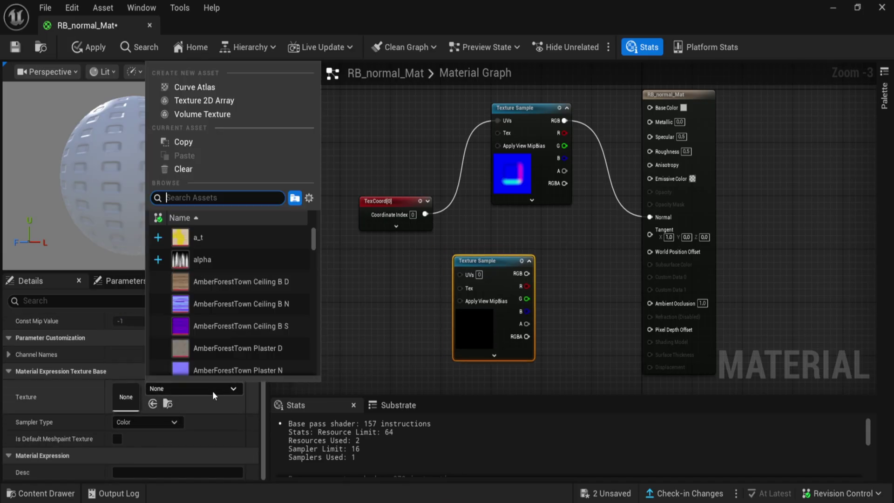
scroll(230, 314, down, 10)
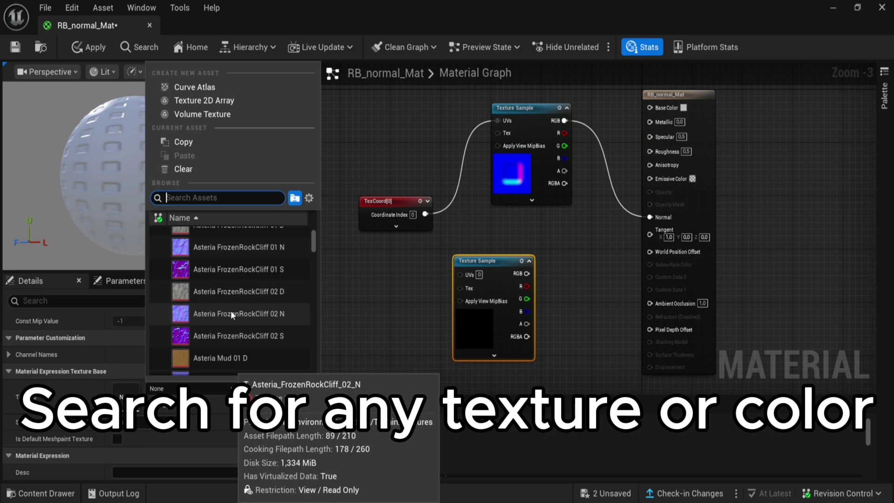
scroll(226, 308, down, 10)
scroll(226, 306, up, 3)
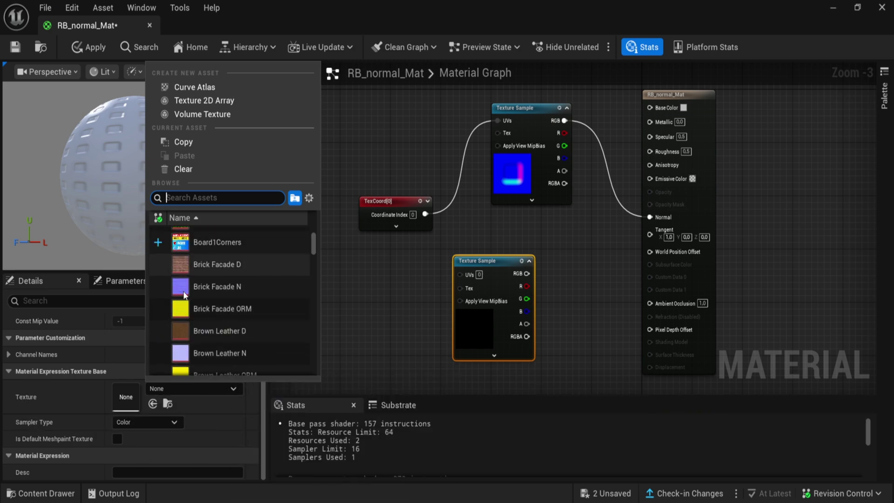
scroll(225, 319, down, 8)
scroll(228, 311, down, 5)
scroll(232, 302, up, 3)
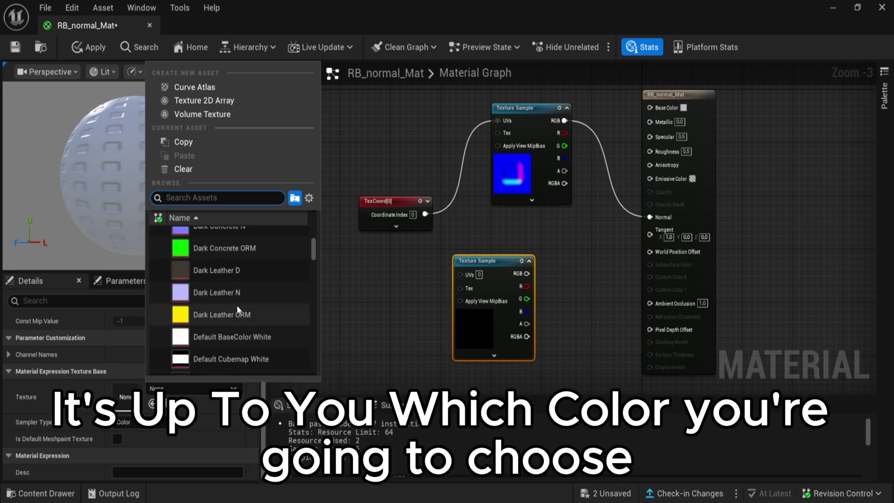
click(237, 306)
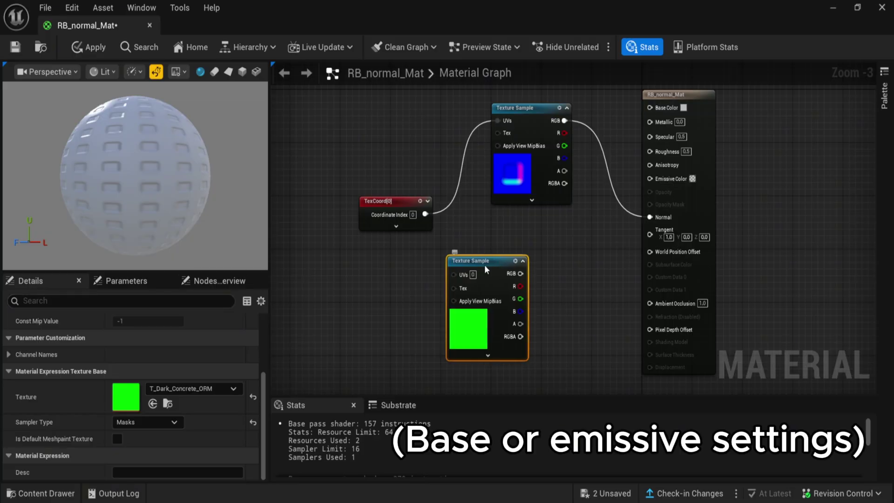
drag(485, 269, 467, 283)
- Try the green Texture Sample's RGB output on the material's Emissive Color input, check the preview, and break that link
drag(601, 250, 650, 178)
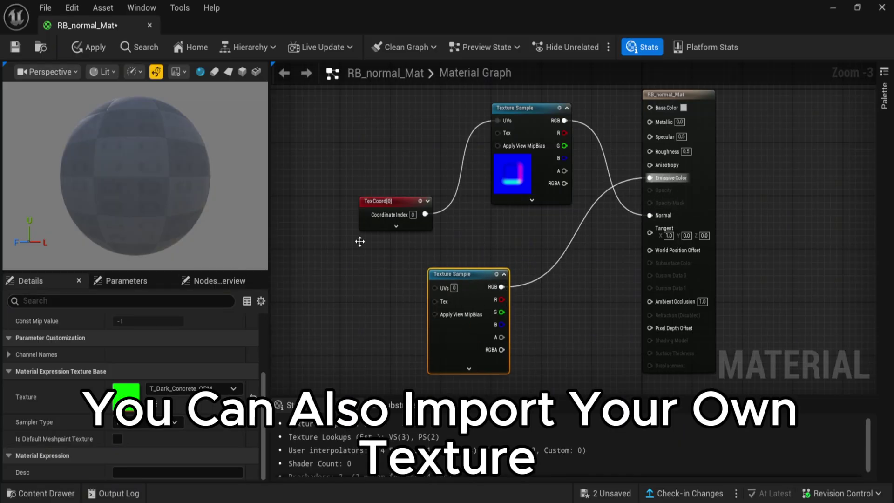
scroll(134, 182, down, 2)
scroll(137, 189, up, 5)
scroll(137, 189, down, 5)
scroll(136, 188, up, 5)
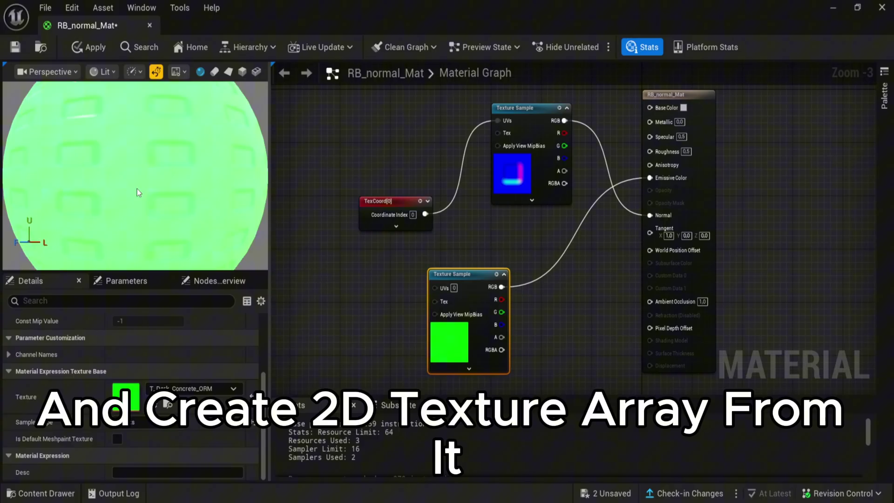
scroll(137, 189, down, 3)
right_click(664, 180)
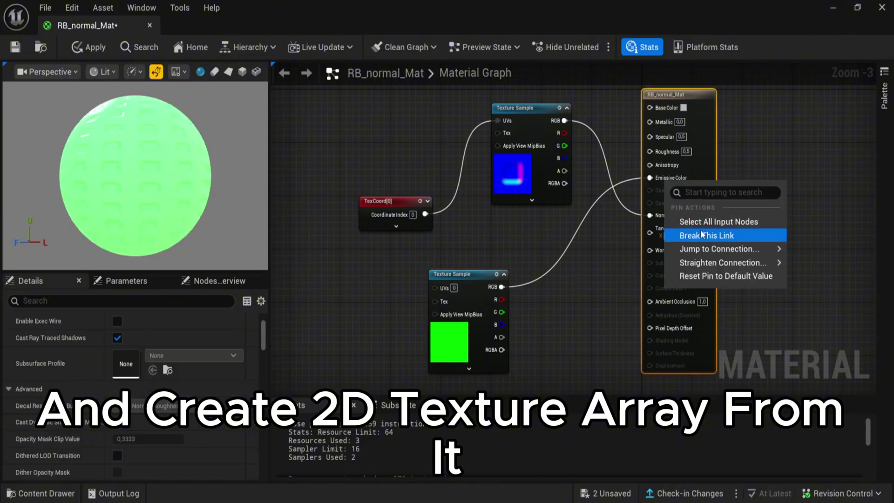
click(685, 235)
- Connect the green Texture Sample's RGB output to Base Color, apply the material changes and return to the level
drag(500, 288, 650, 107)
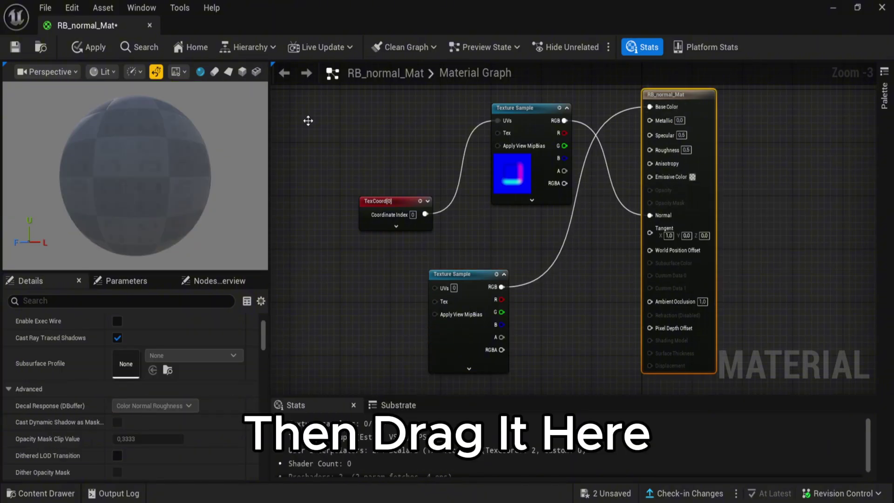
scroll(113, 200, down, 3)
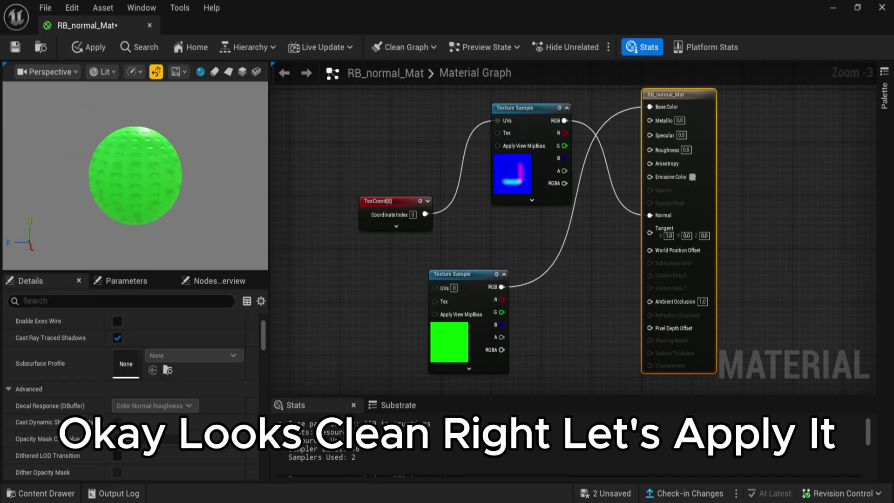
click(90, 51)
click(843, 9)
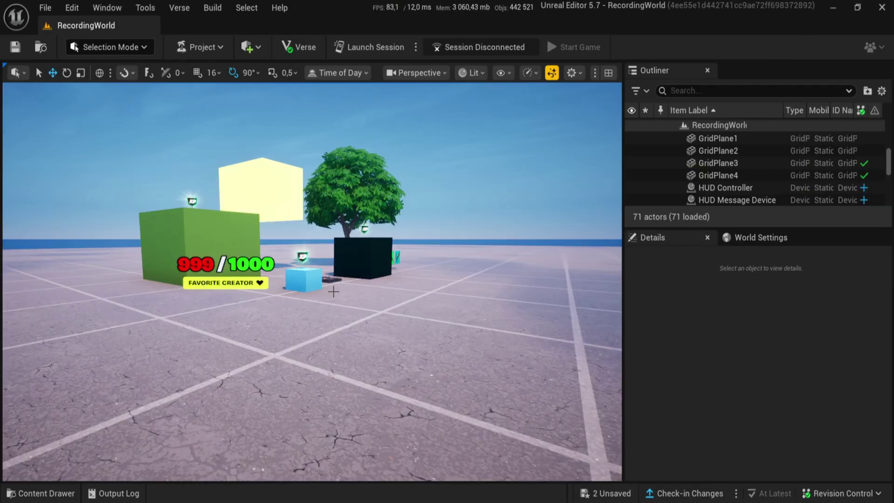
- Add a Plane shape to the level and assign the RB_normal_Mat material to it
click(250, 51)
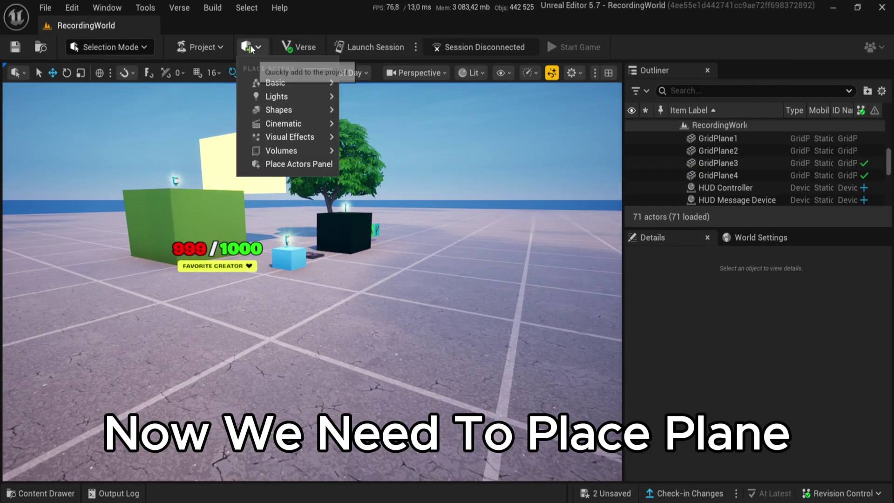
mouse_move(273, 108)
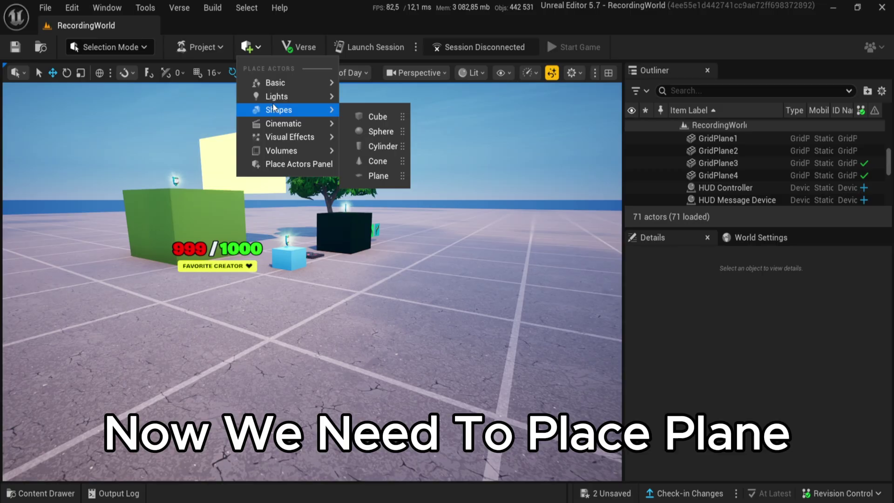
click(378, 175)
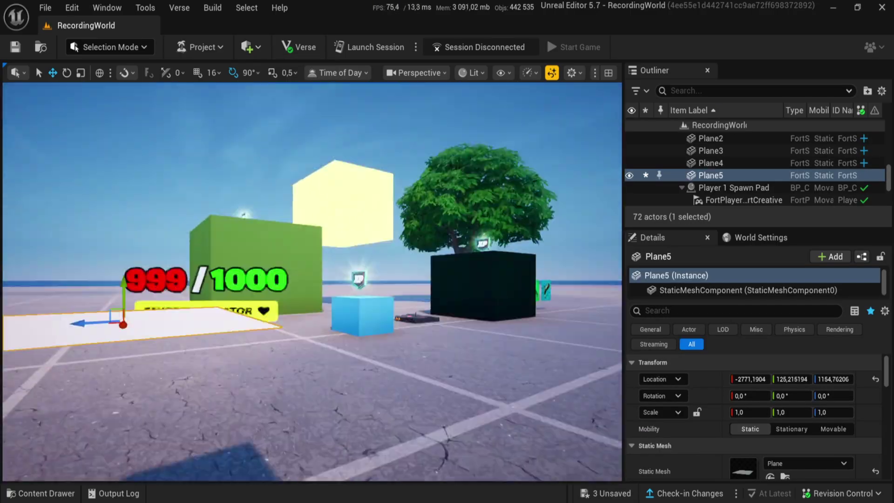
right_drag(417, 246, 354, 373)
key(ctrl+space)
drag(356, 432, 300, 257)
- Enlarge the new plane into a wide floor, scaling it to about 34 on X and stretching it repeatedly along Z
right_drag(329, 269, 321, 196)
key(r)
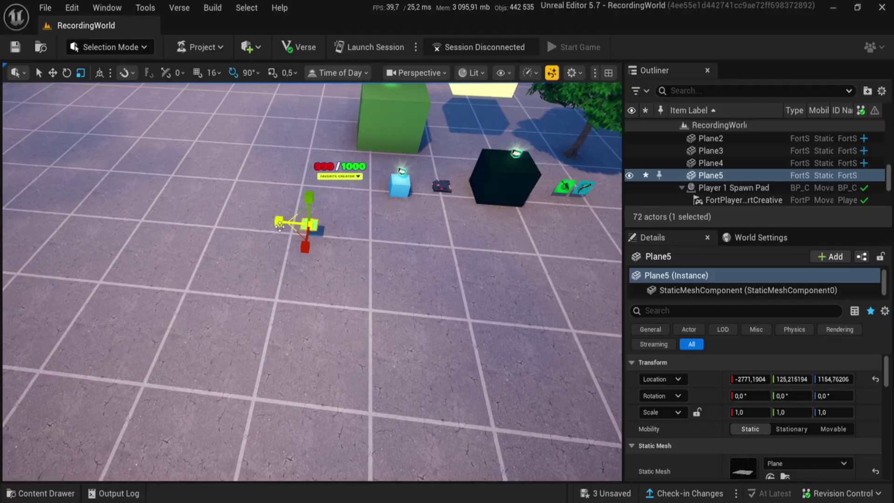
drag(279, 221, 223, 217)
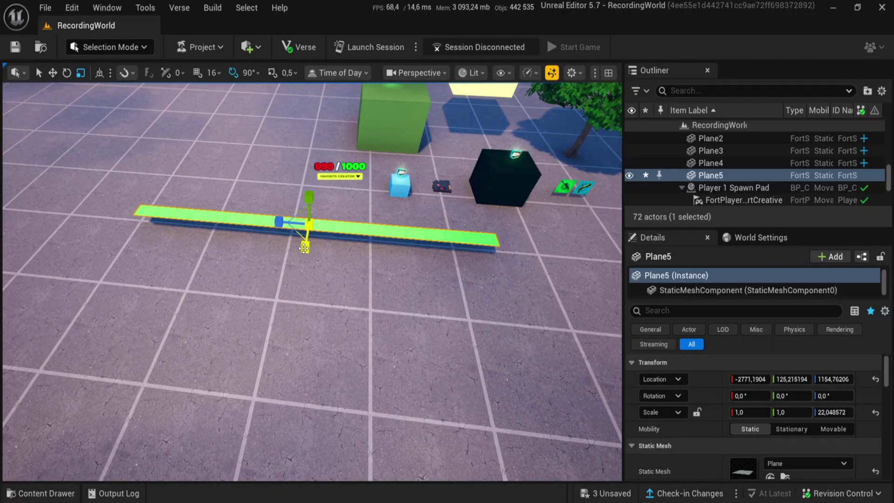
drag(304, 248, 317, 363)
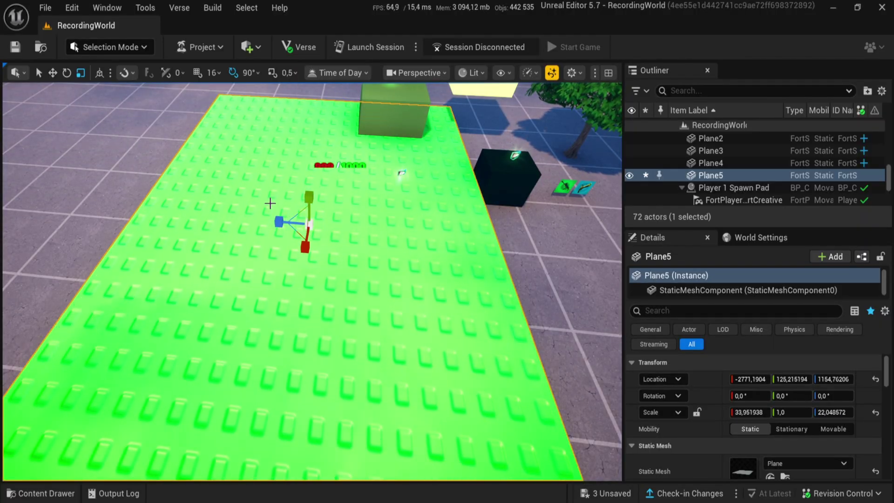
drag(279, 222, 224, 218)
- Move the enlarged plane across the ground, clear of the cubes and the tree
right_drag(223, 218, 172, 179)
key(w)
drag(367, 210, 316, 216)
mouse_move(313, 207)
right_down()
mouse_move(314, 186)
mouse_move(330, 210)
mouse_move(414, 205)
mouse_move(313, 208)
right_up()
scroll(752, 375, down, 3)
scroll(740, 377, down, 2)
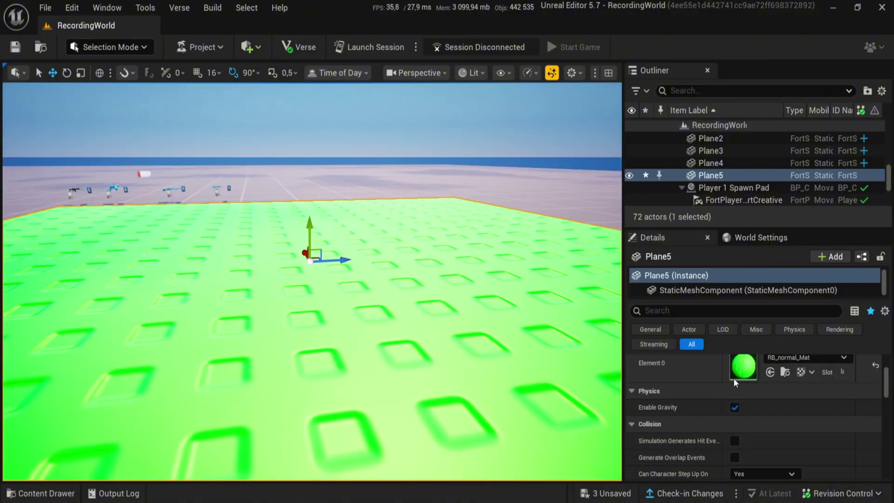
scroll(698, 414, down, 6)
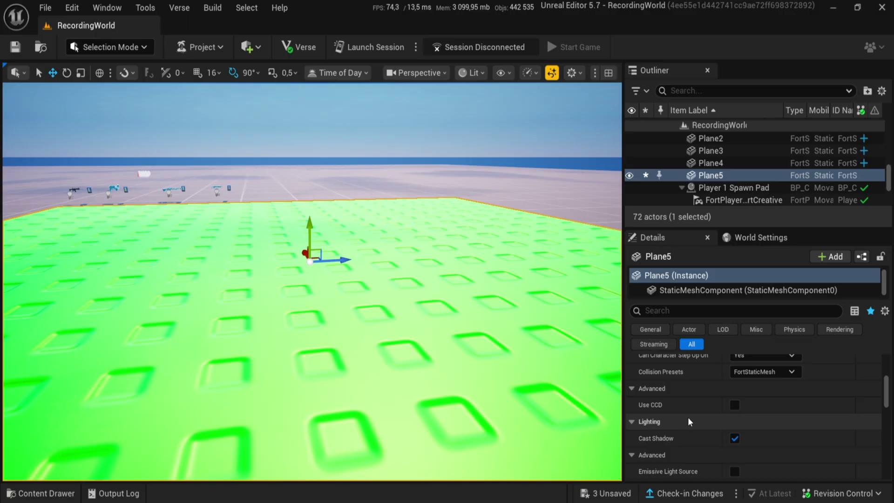
scroll(688, 431, down, 5)
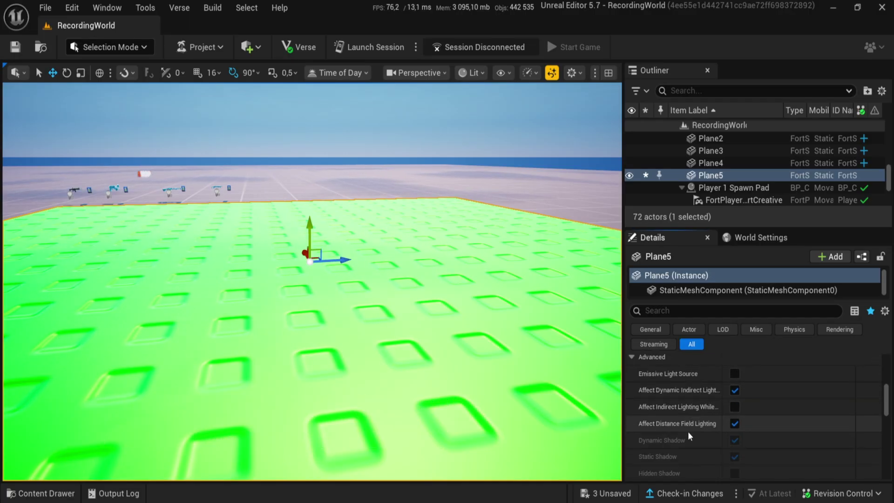
- Try moving the green GridPlane3 along the purple grid floor to view the material there, and undo the moves
right_drag(606, 386, 606, 386)
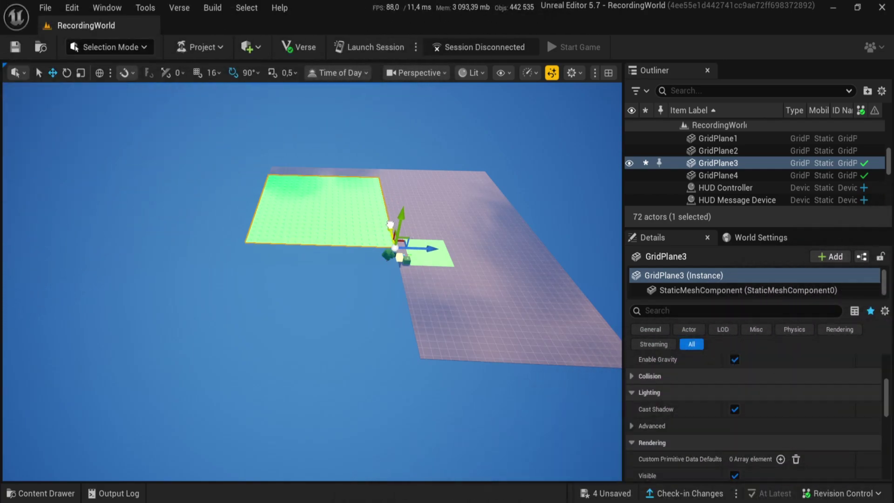
drag(390, 211, 391, 304)
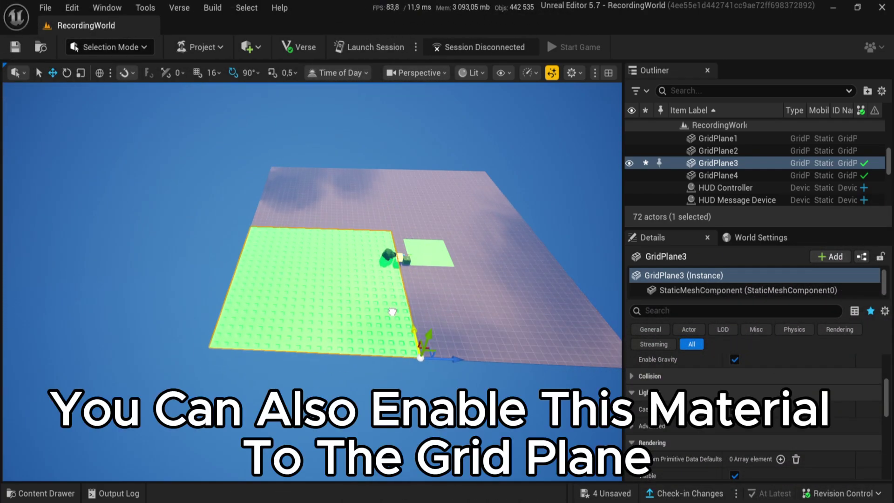
right_drag(392, 312, 392, 312)
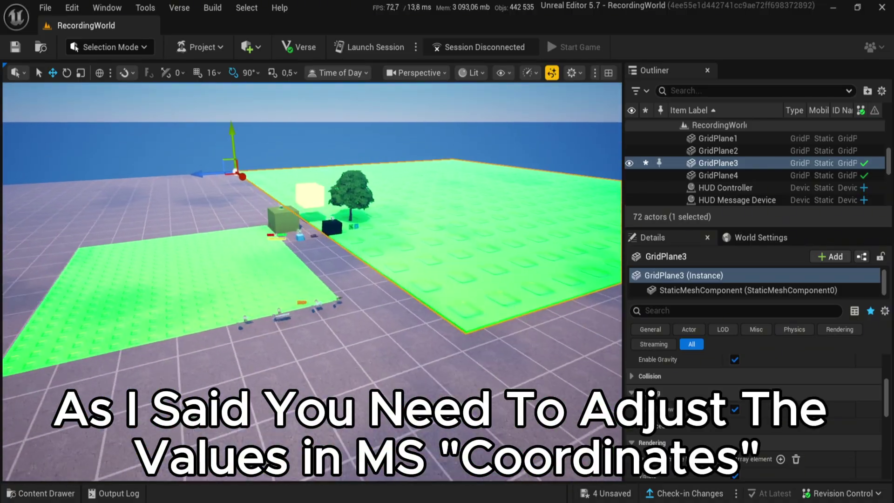
key(ctrl+z)
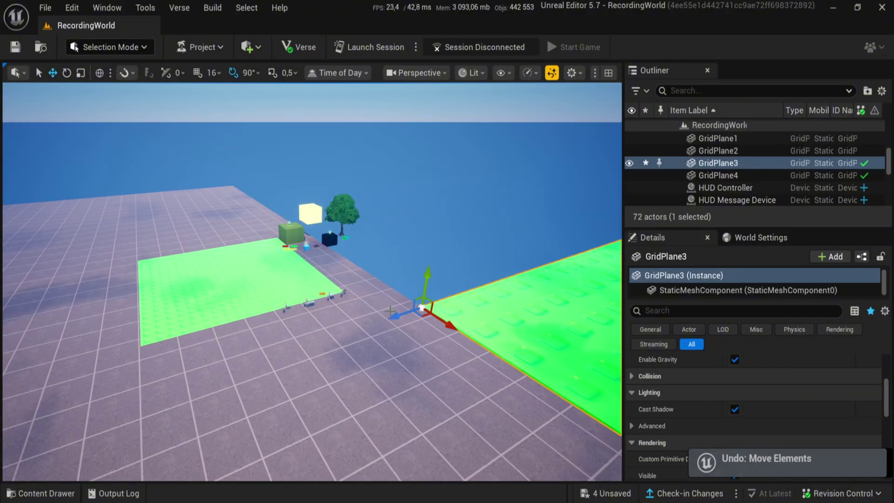
key(ctrl+z)
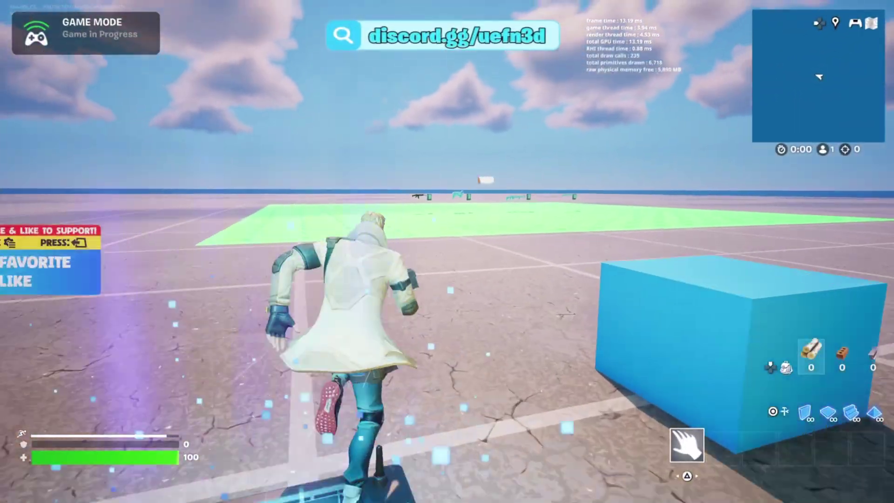